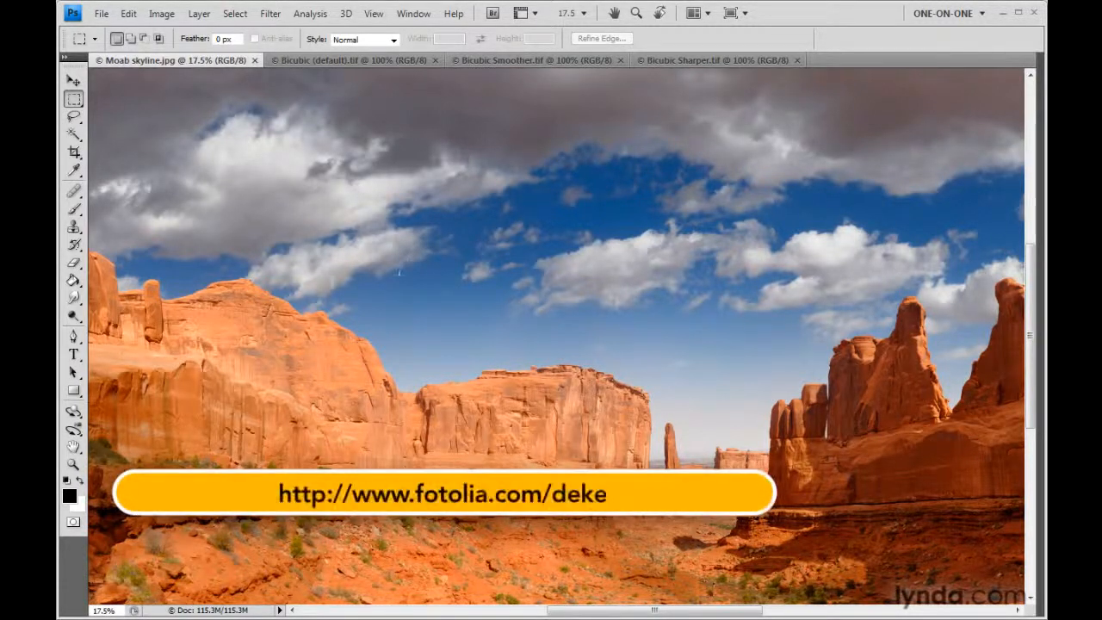
Bring up the Image Size settings for Moab skyline.jpg and enter a document width of 45 inches with resampling on
click(161, 13)
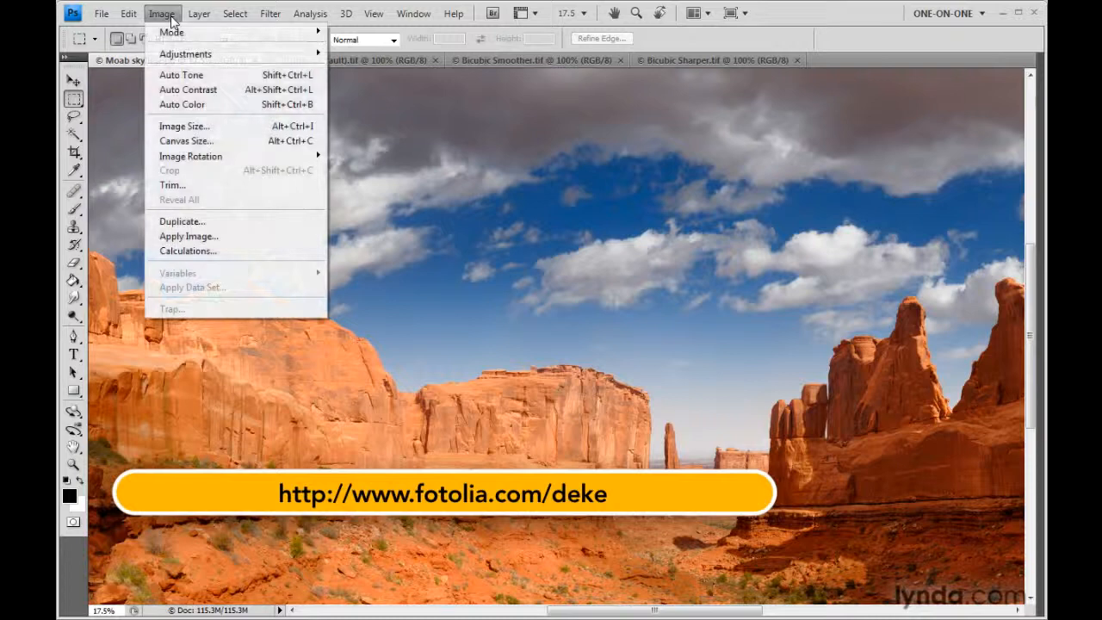
click(248, 131)
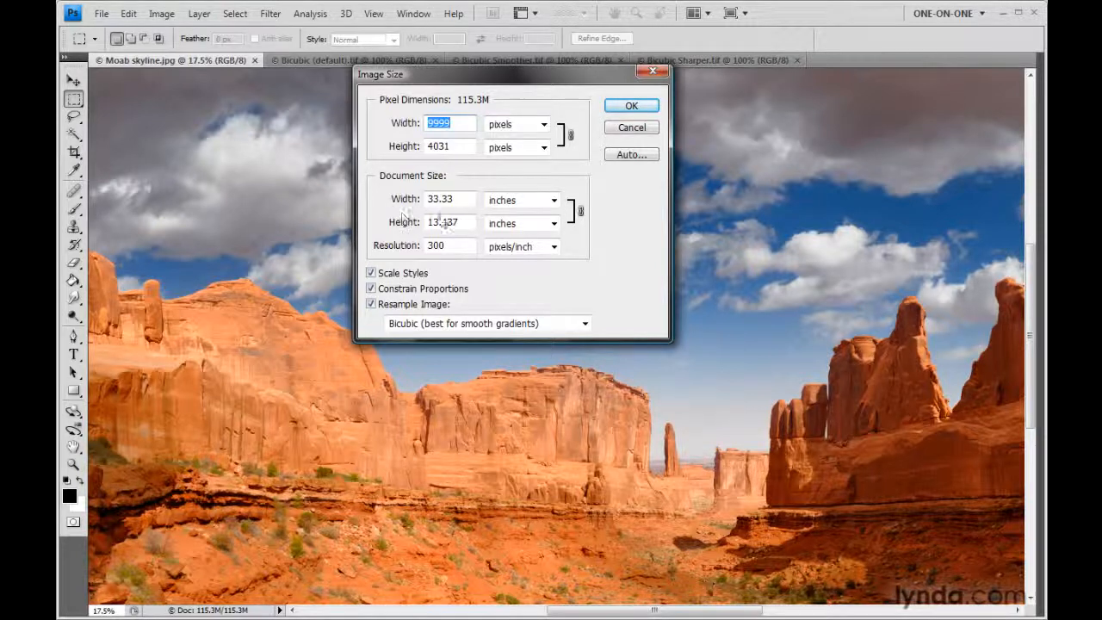
click(407, 207)
text(45)
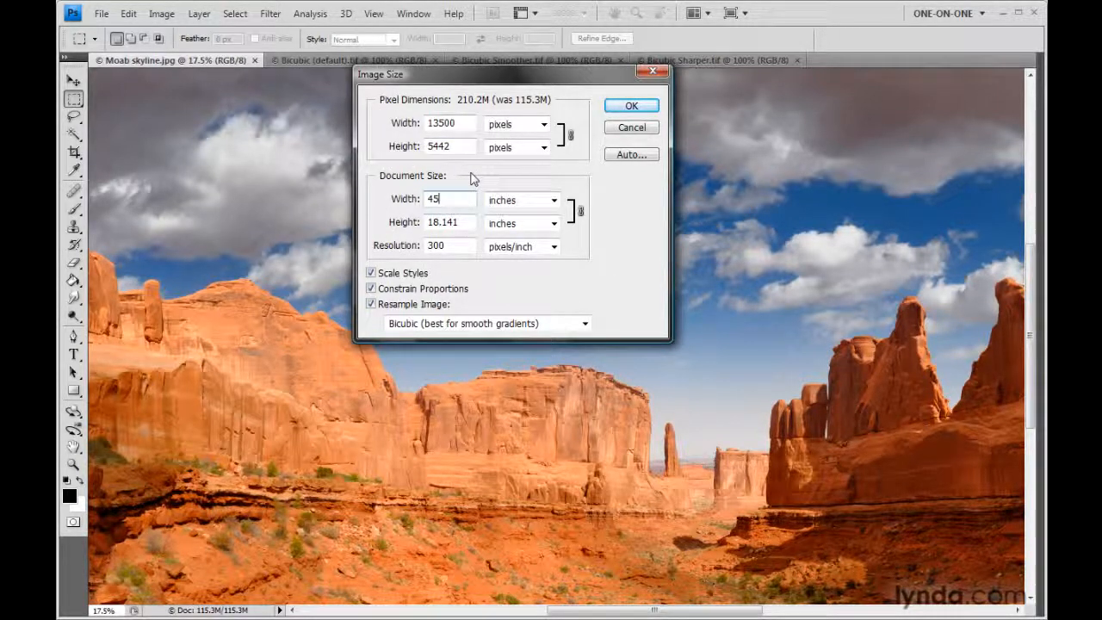
Turn off image resampling and enter a document width of 45 inches
click(371, 305)
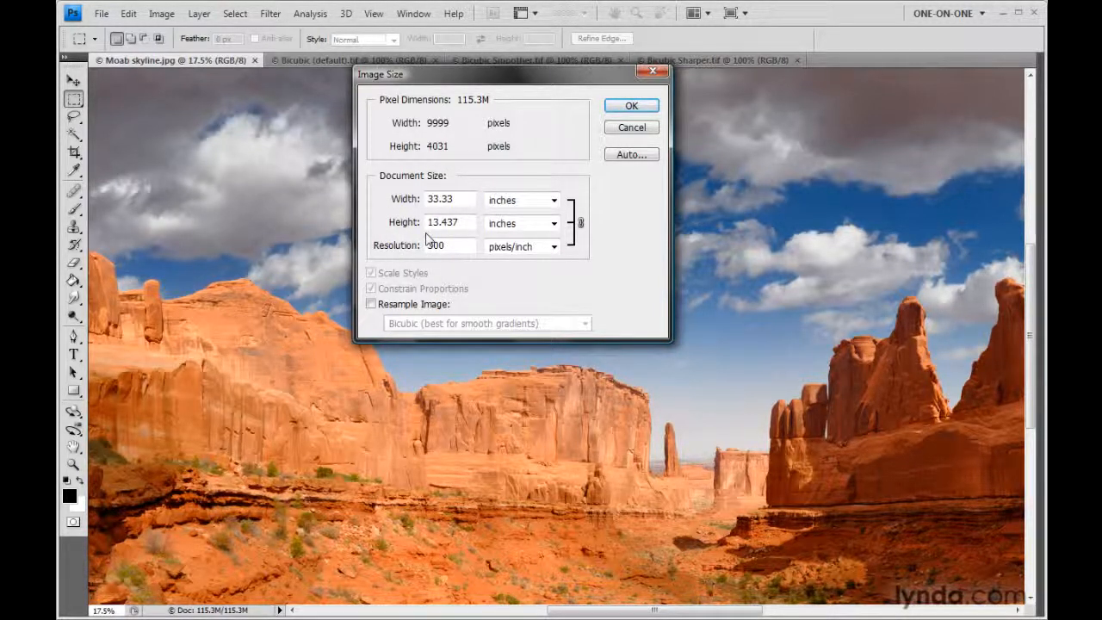
double_click(453, 200)
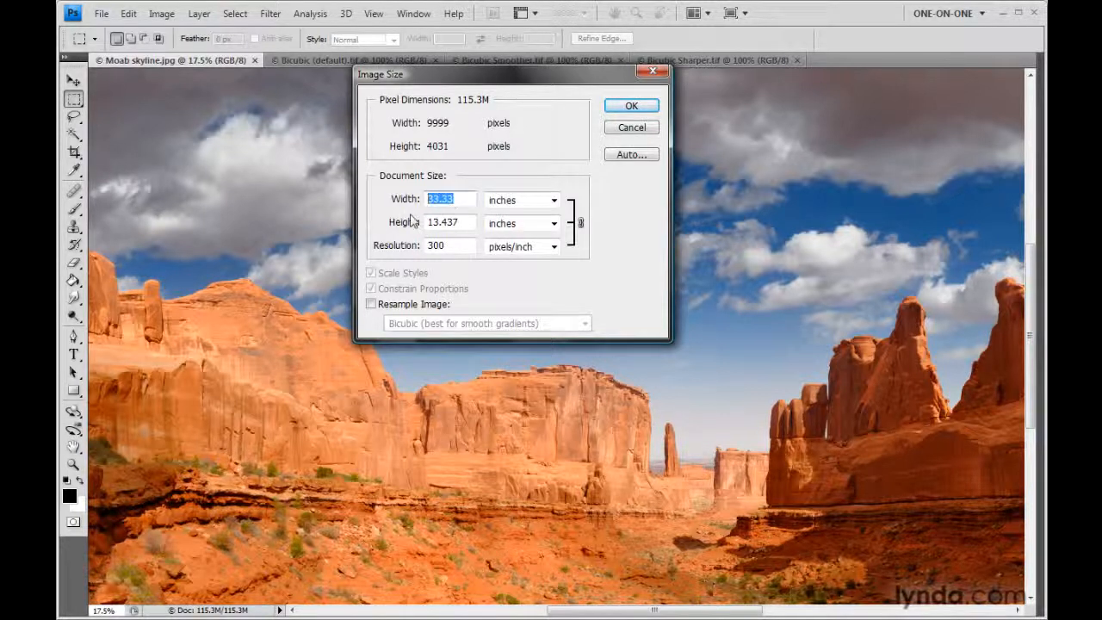
text(45)
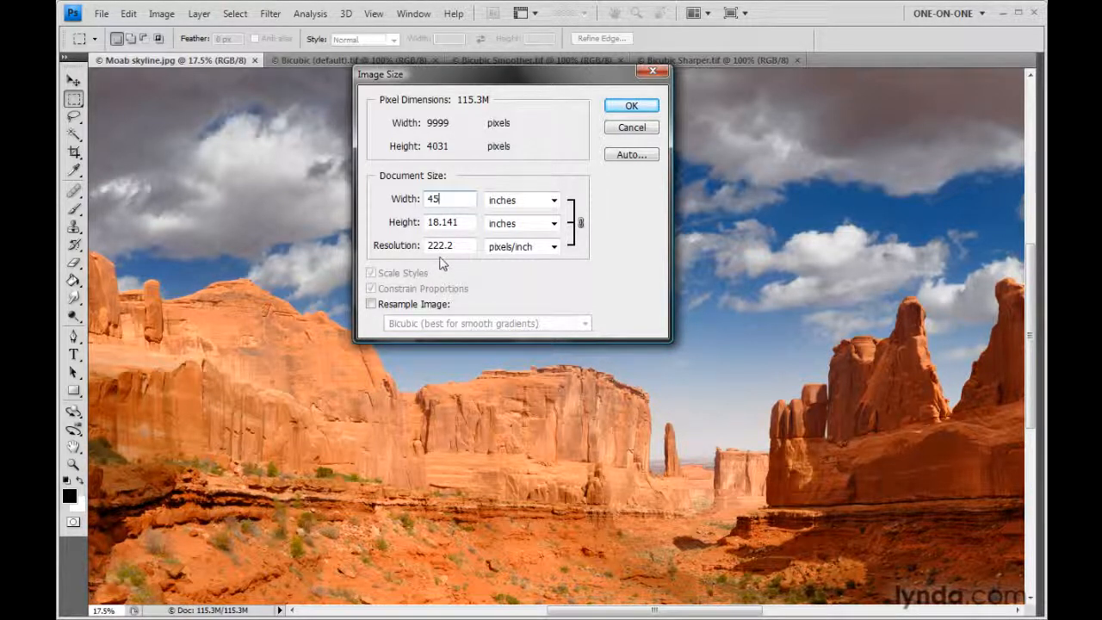
Set the document width to 60 inches and apply the new print size
key(BackSpace)
key(BackSpace)
text(60)
click(630, 106)
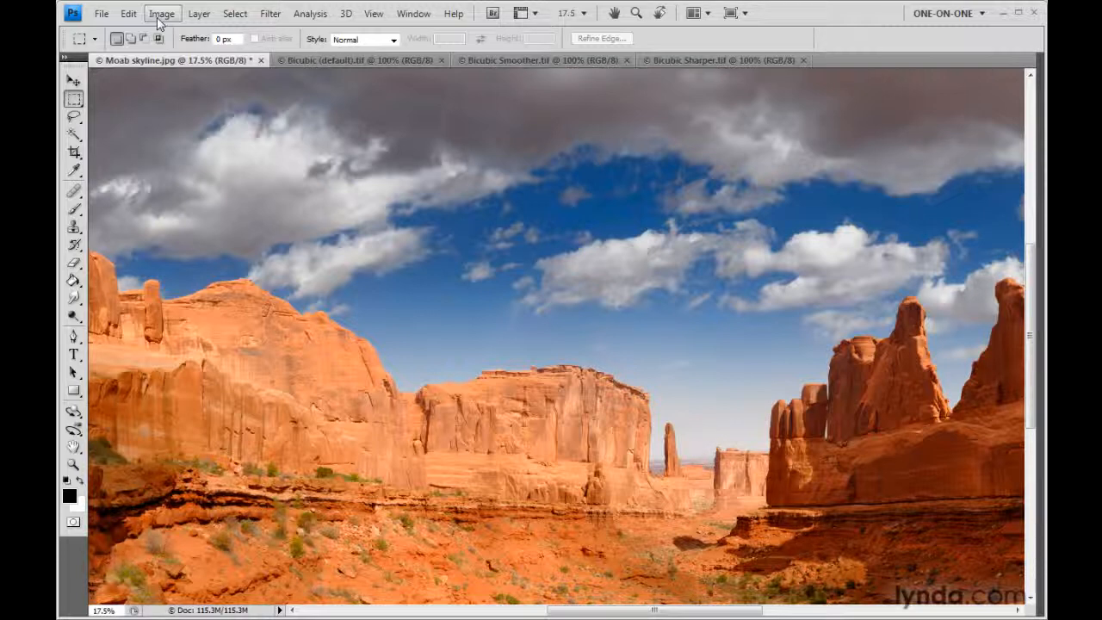
In Image Size, turn on Resample Image and Scale Styles, and set the pixel width to 1750
click(157, 19)
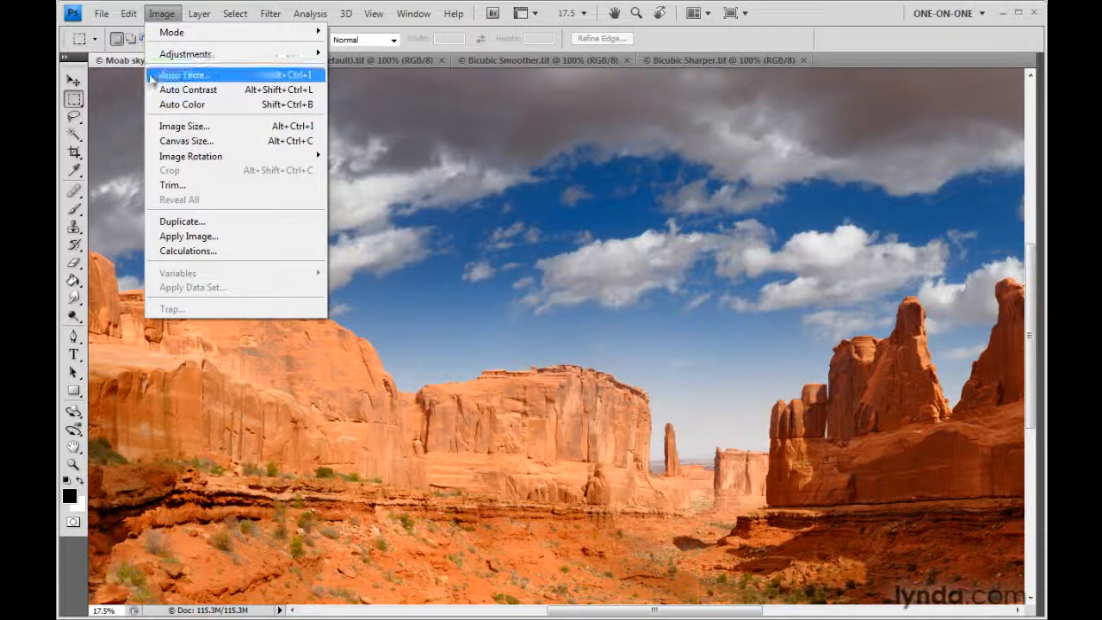
click(228, 134)
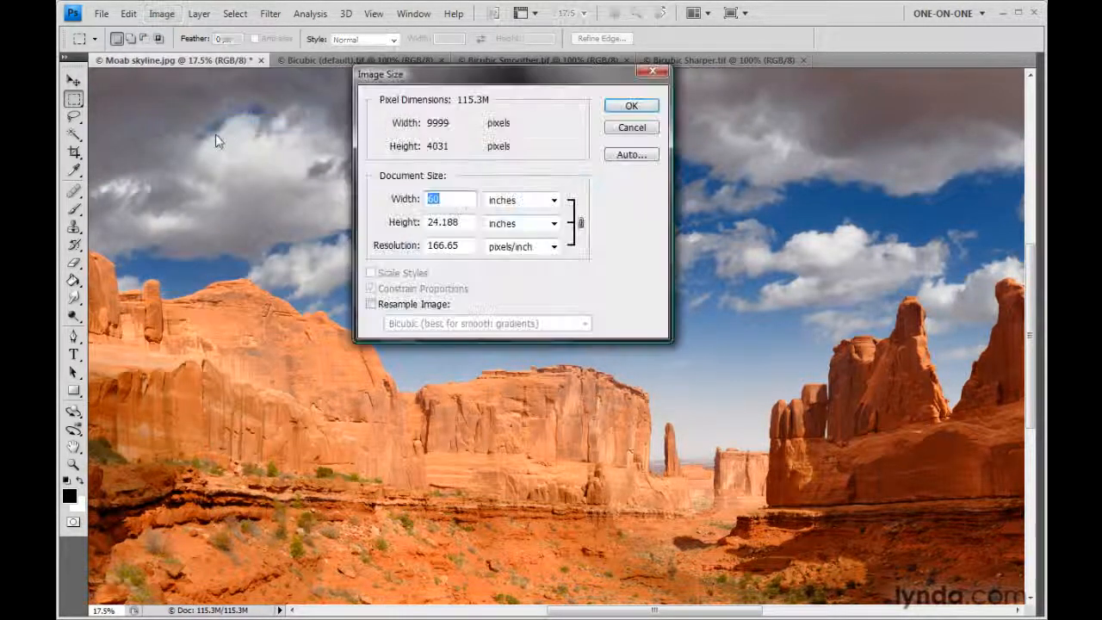
click(373, 306)
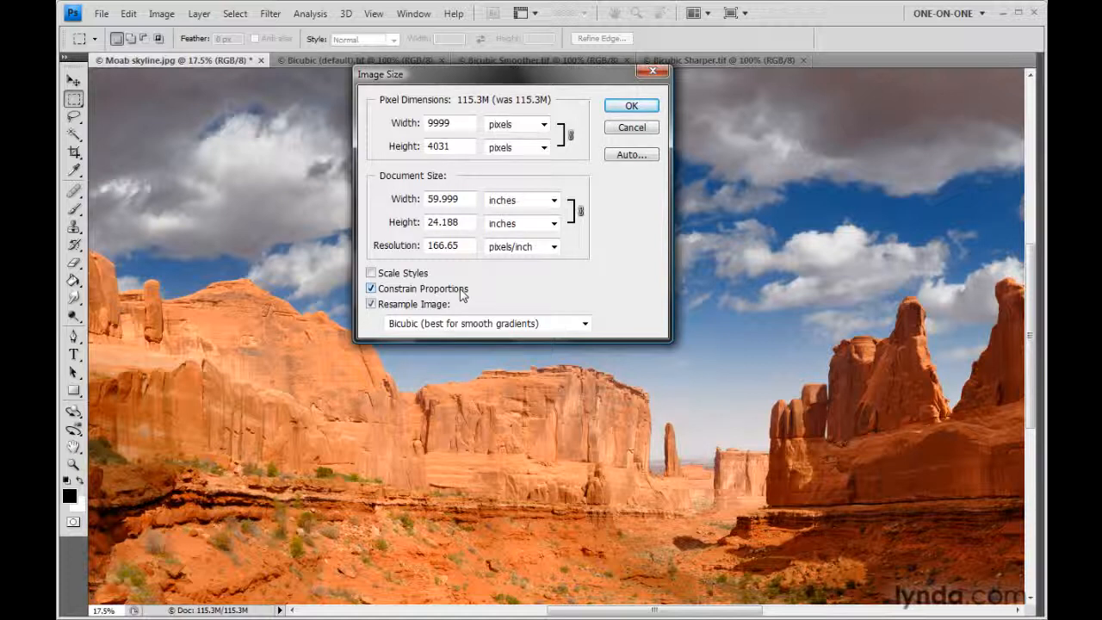
click(371, 273)
drag(457, 122, 429, 122)
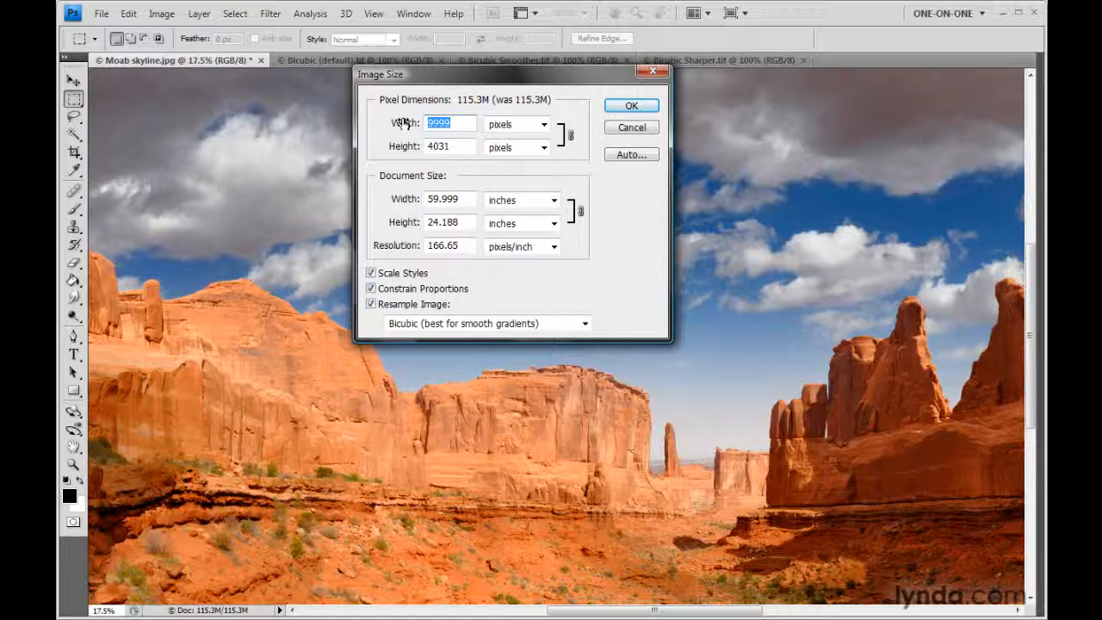
text(1750)
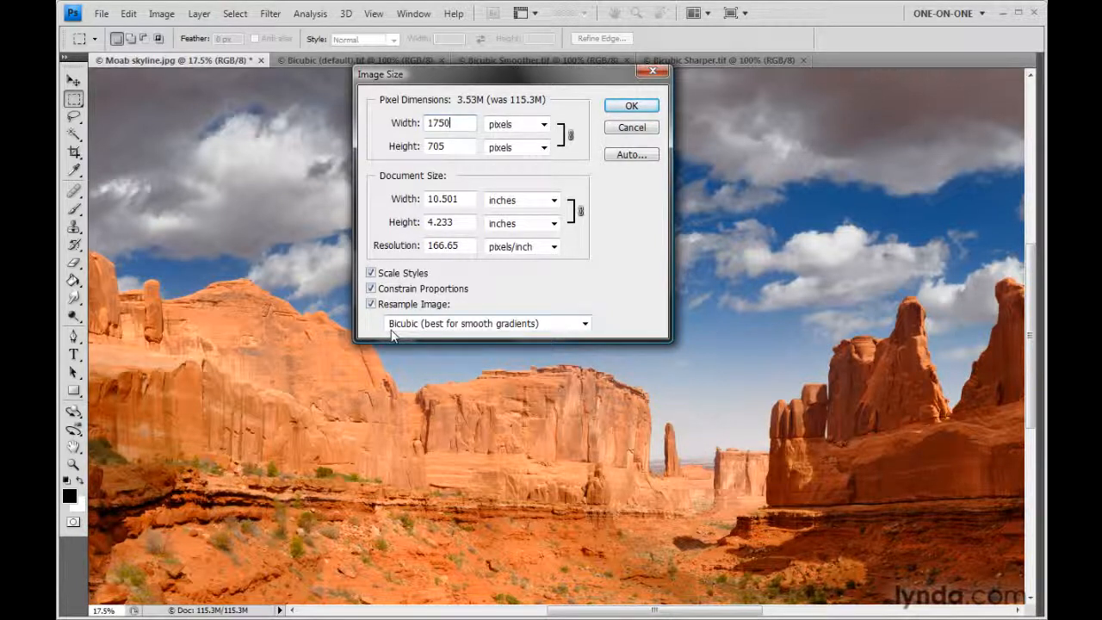
Choose Bicubic (best for smooth gradients) as the resampling method and apply the image reduction
click(585, 325)
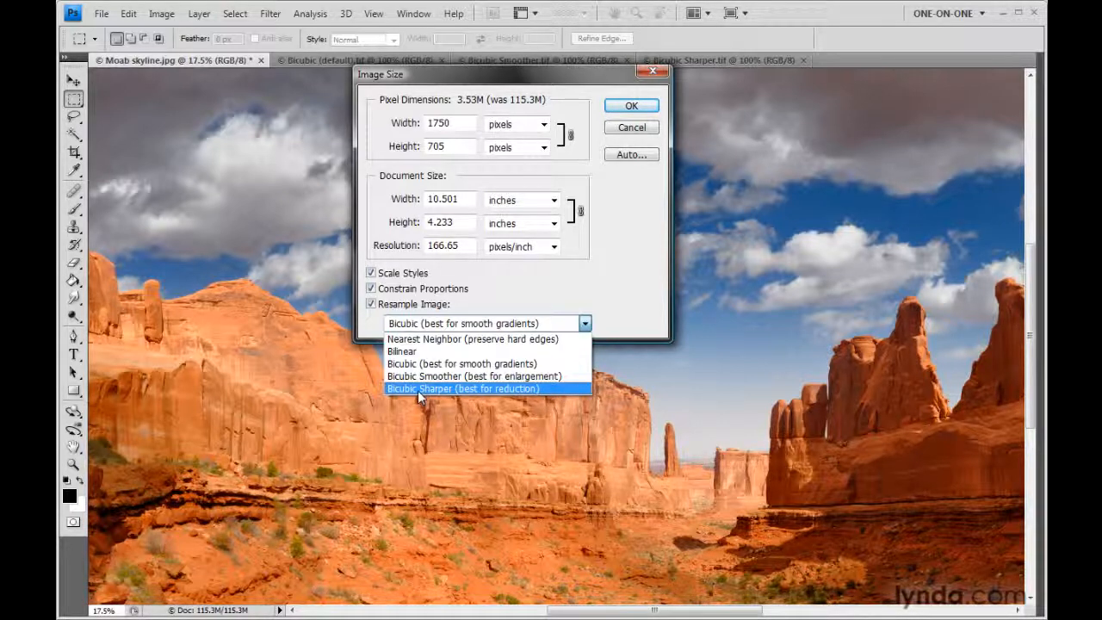
click(548, 365)
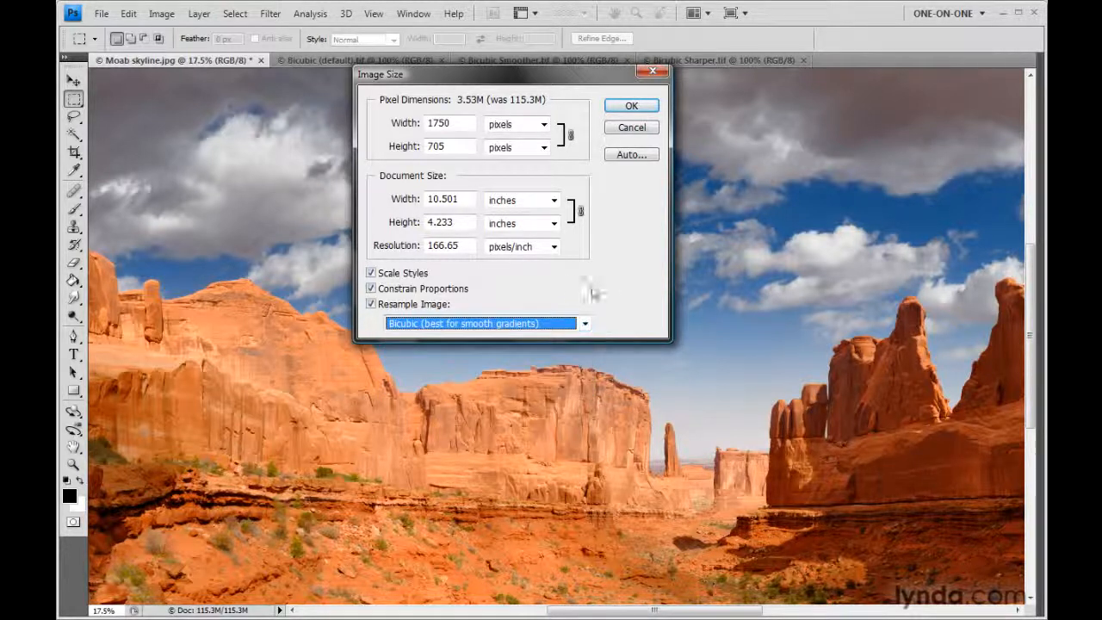
click(630, 107)
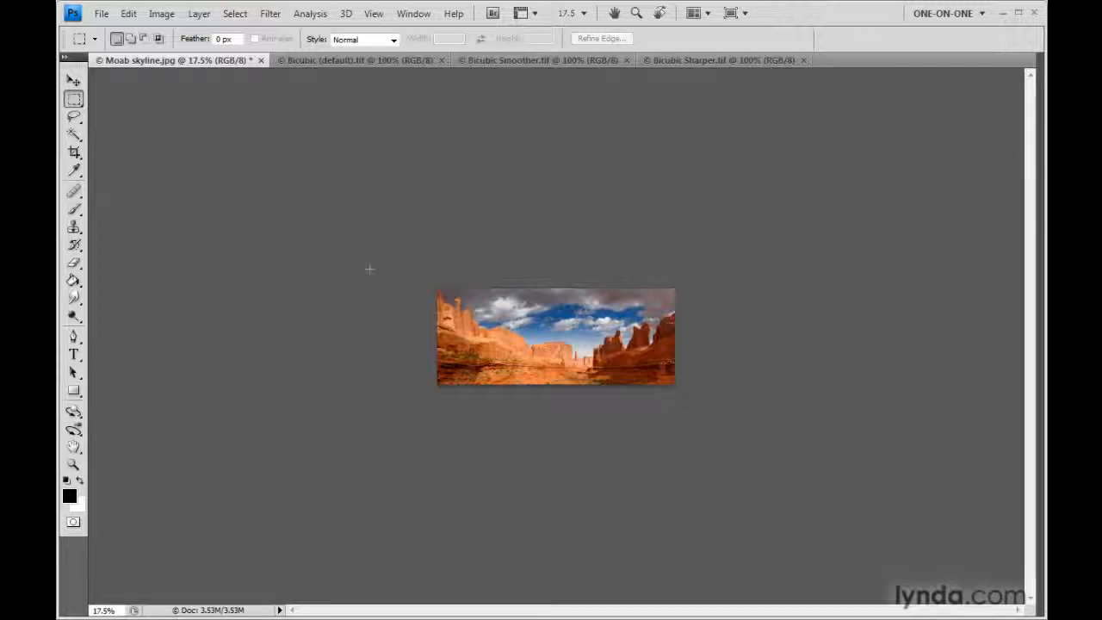
View the reduced image at 100% and compare it with the Bicubic default, Smoother and Sharper versions
key(ctrl+1)
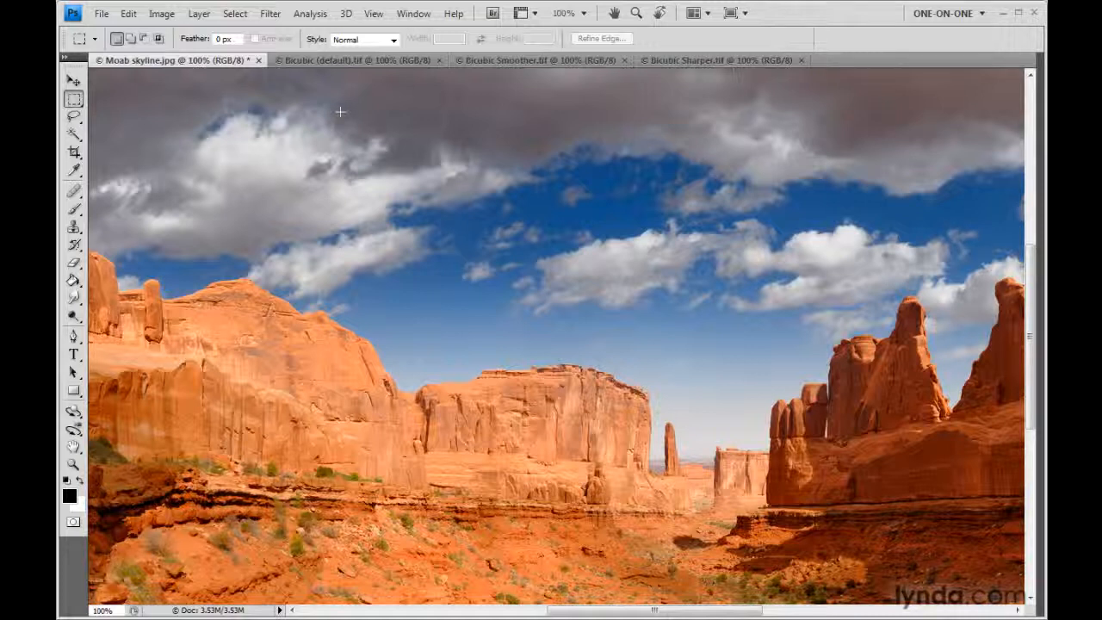
key(ctrl+Tab)
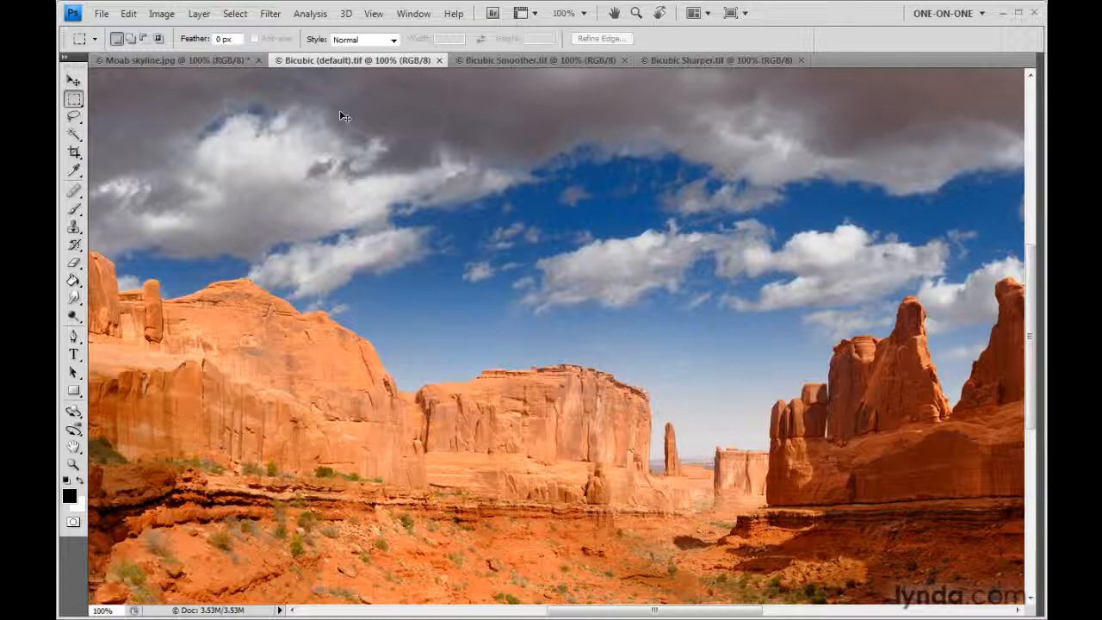
key(ctrl+Tab)
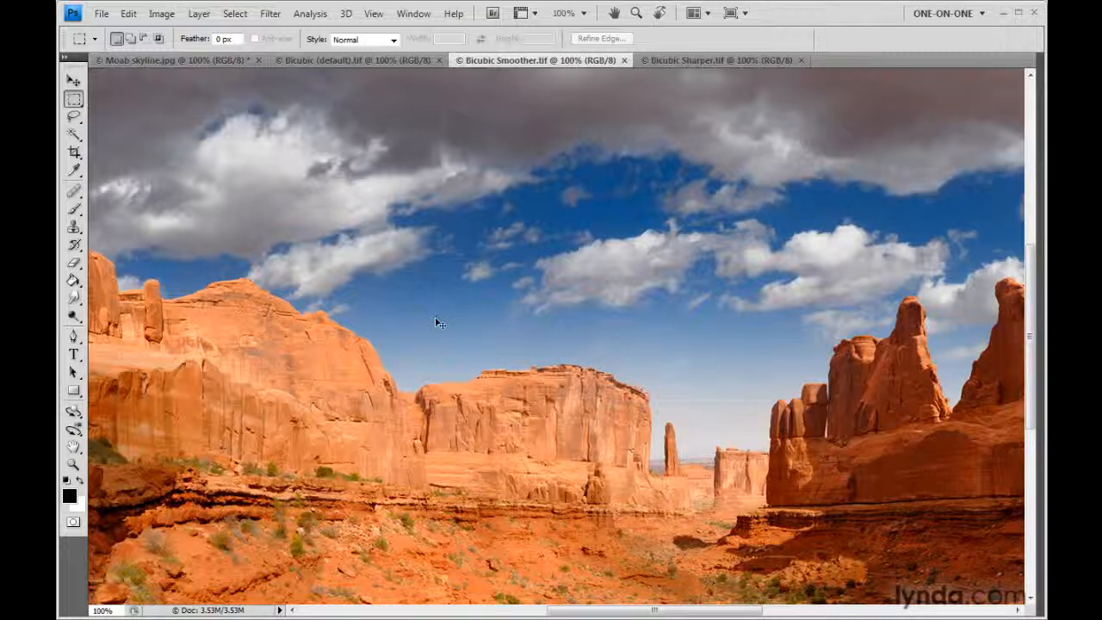
key(ctrl+Tab)
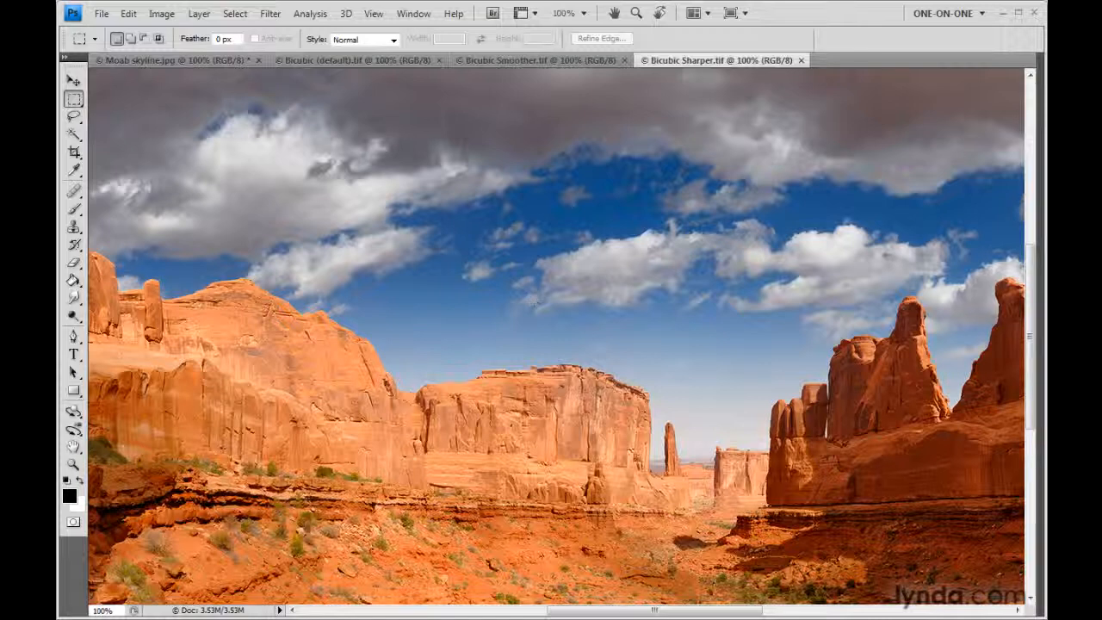
Set up Smart Sharpen on Bicubic (default).tif with an amount of 100%, a radius of 0.5 pixels and More Accurate on
click(307, 65)
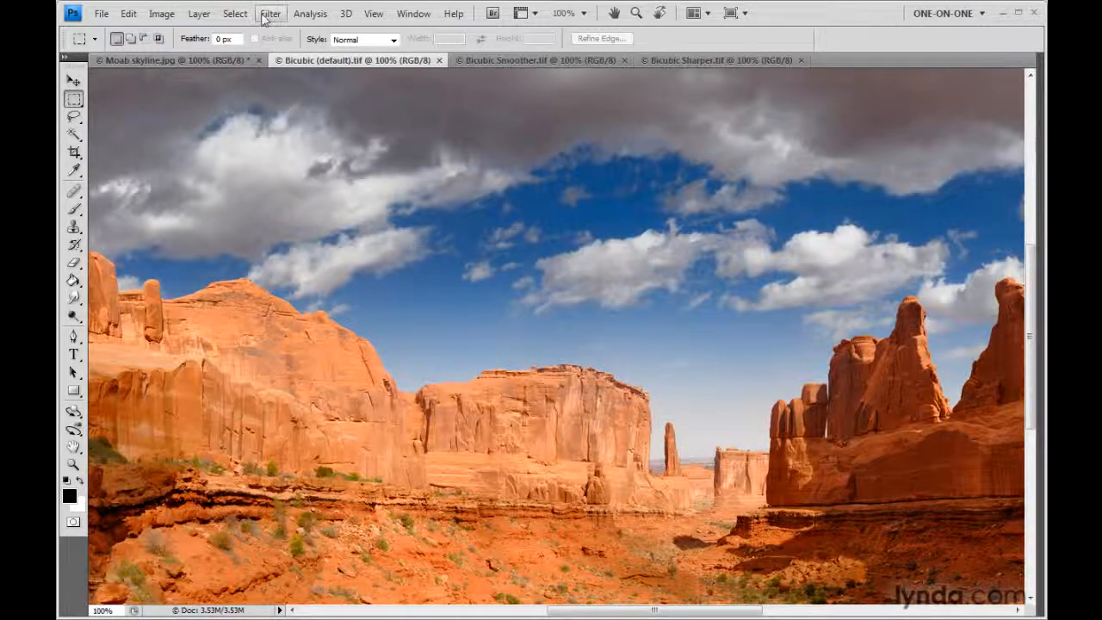
click(267, 15)
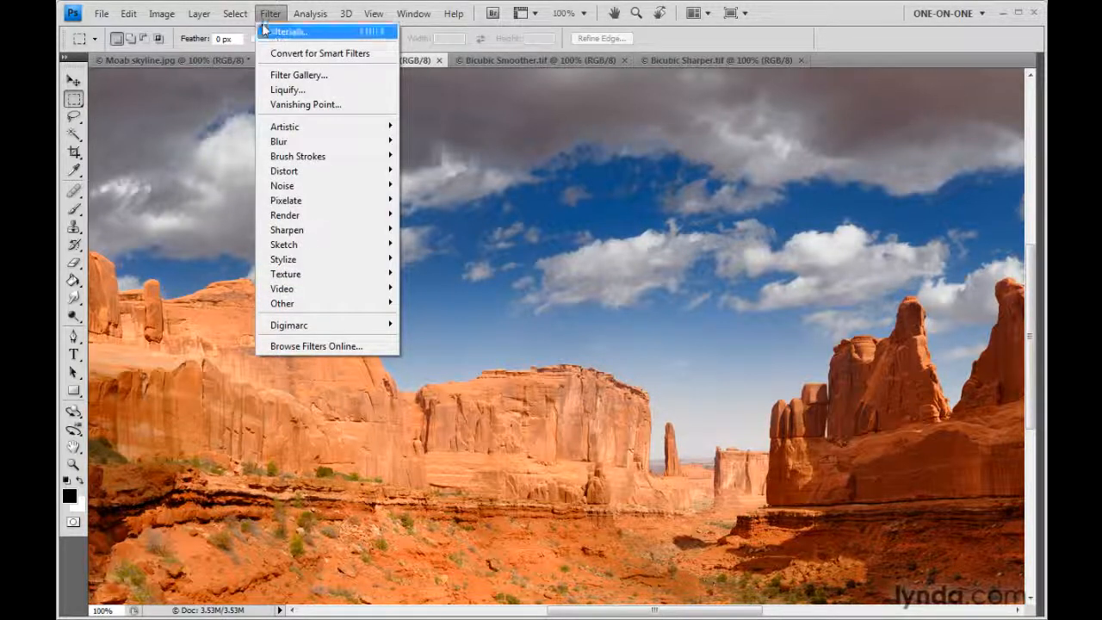
mouse_move(352, 236)
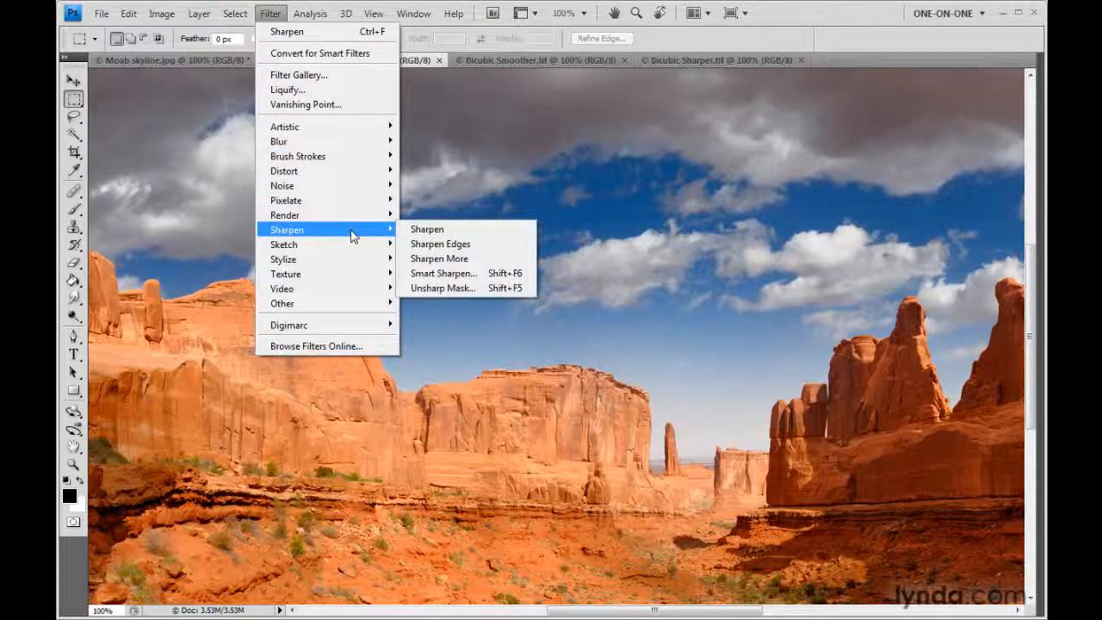
click(480, 275)
text(100)
key(Tab)
text(0.5)
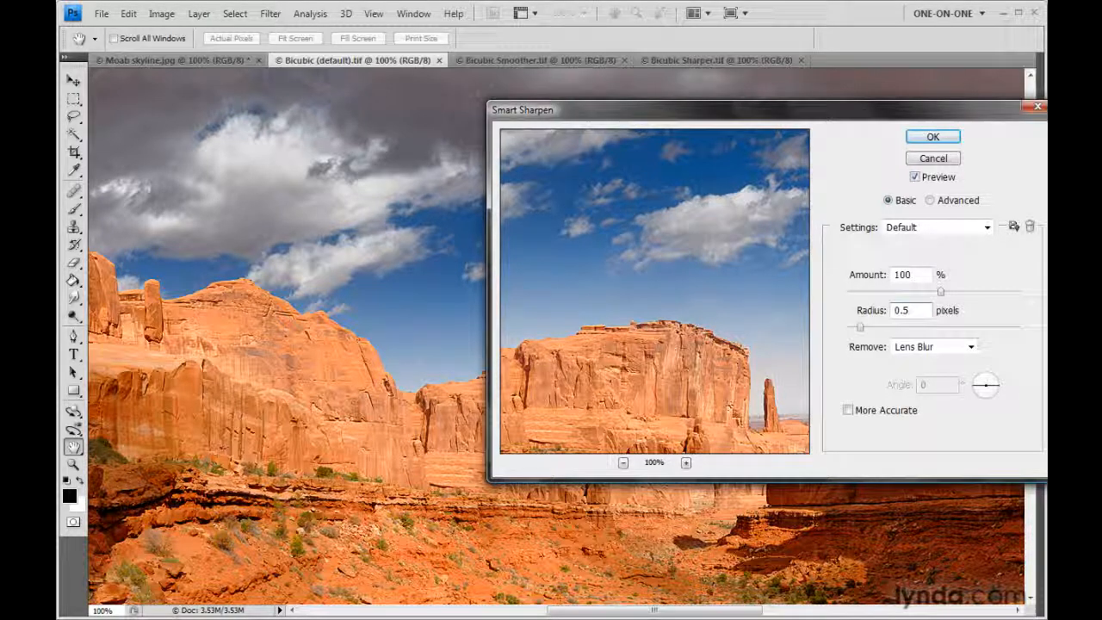
key(Tab)
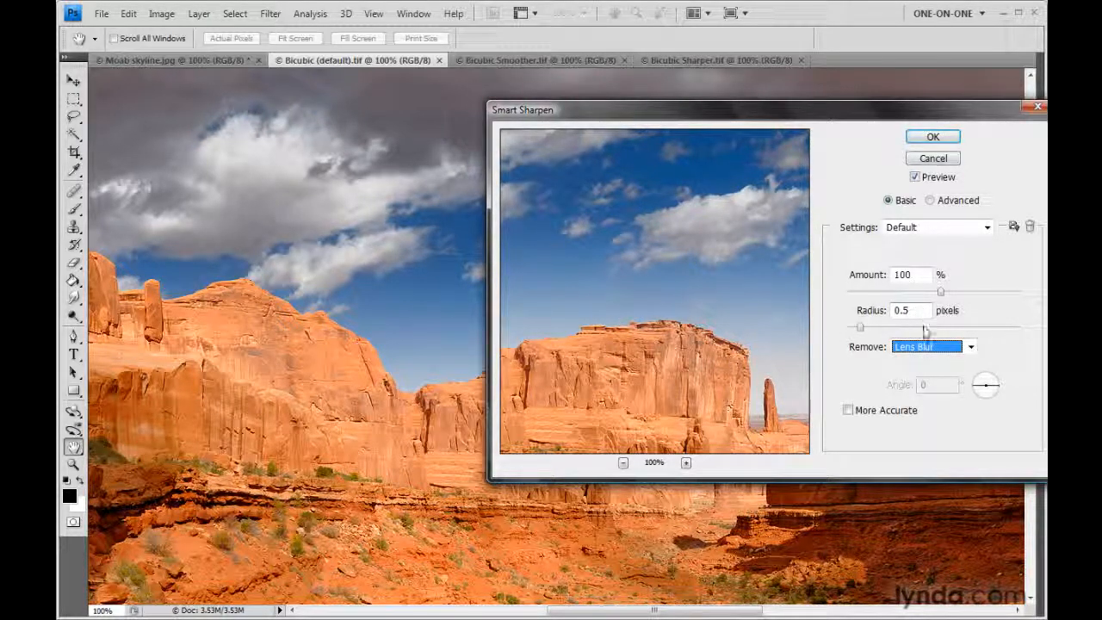
click(848, 411)
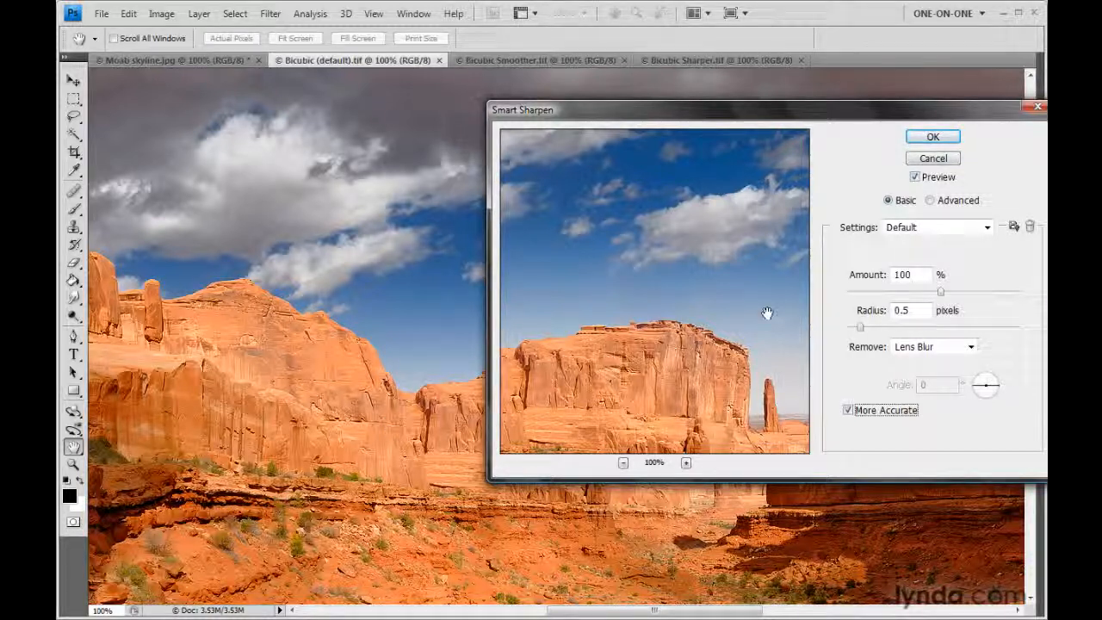
Lower the Smart Sharpen radius to 0.3 pixels and apply the filter
click(912, 312)
double_click(912, 312)
key(Down)
key(Down)
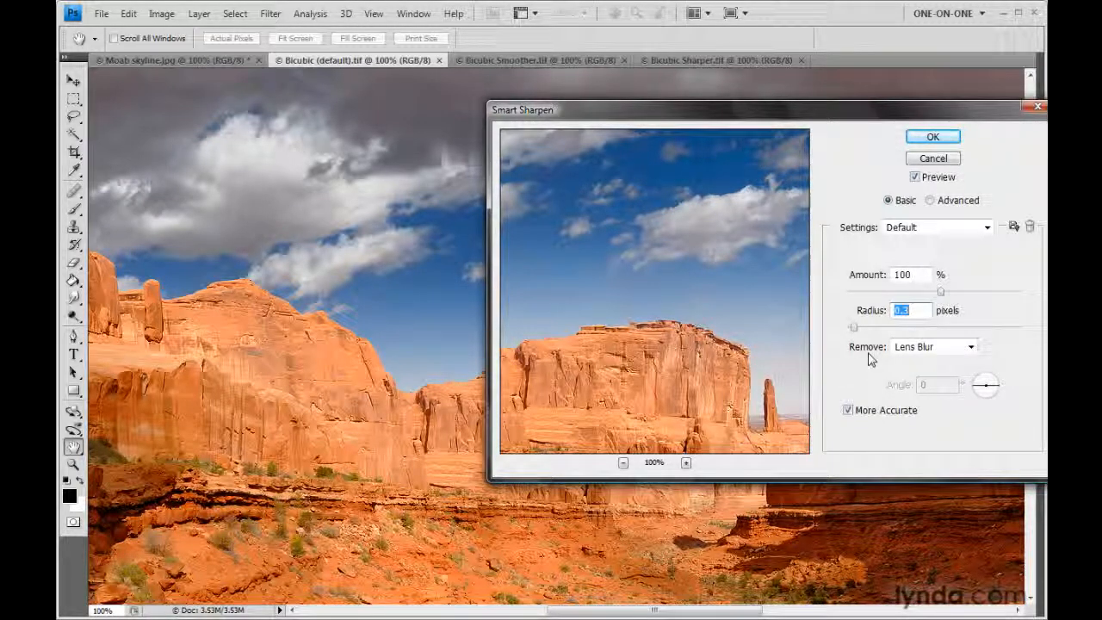
click(910, 138)
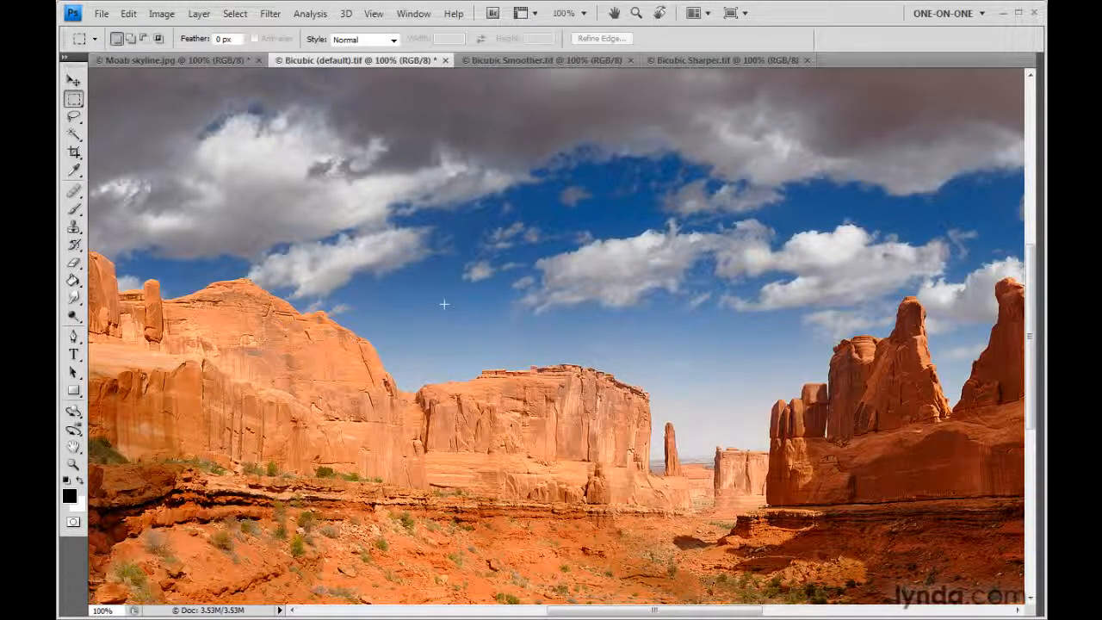
Compare Bicubic Sharper.tif with the sharpened Bicubic (default).tif
click(681, 64)
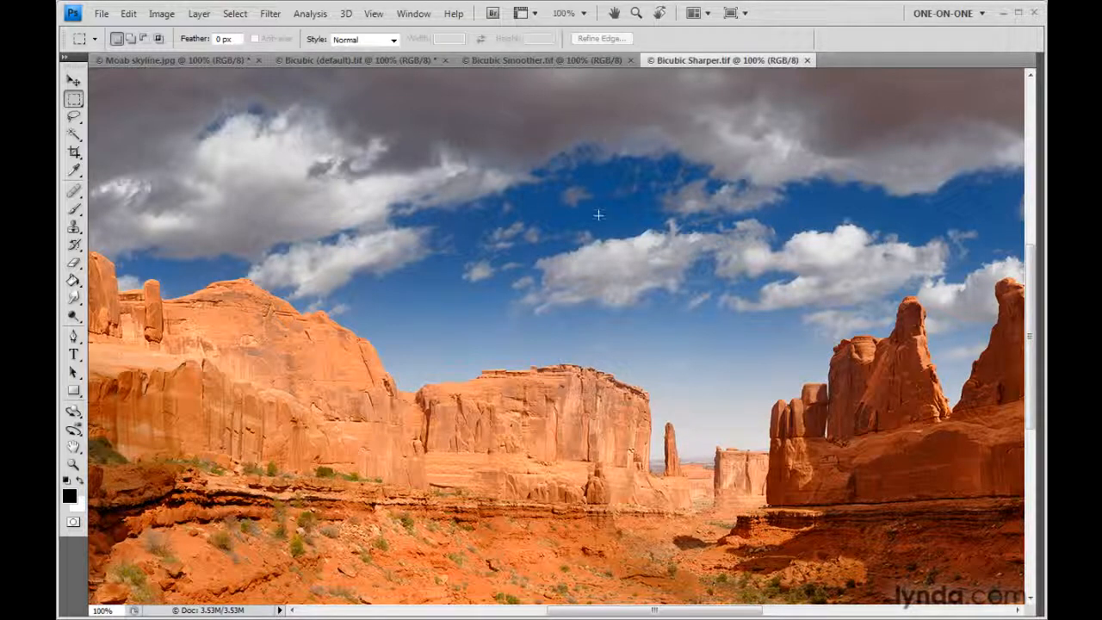
click(330, 66)
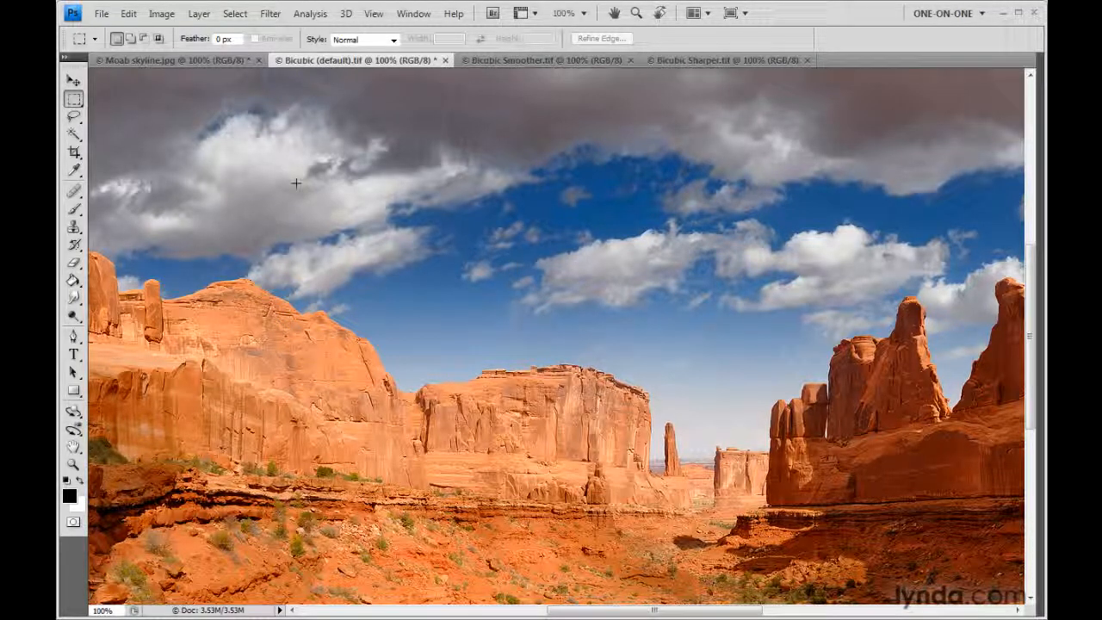